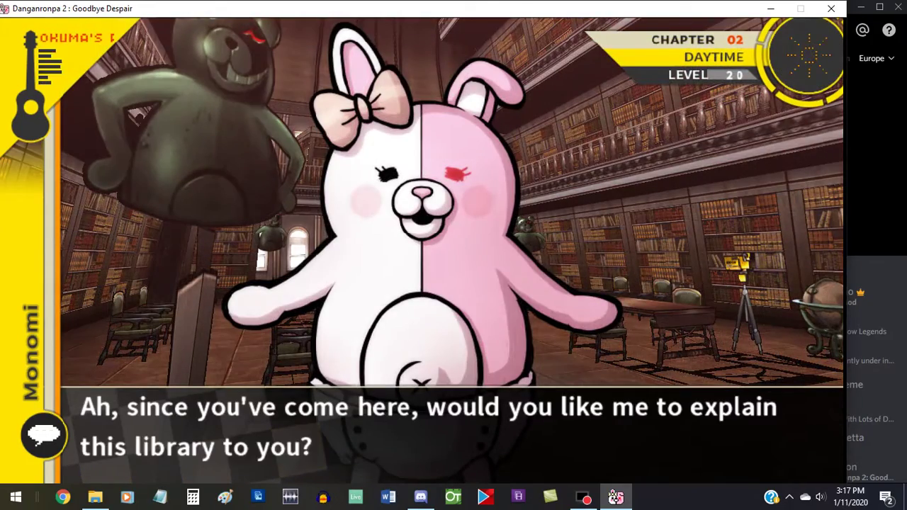
{"action": "key", "text": "Return"}
{"action": "key", "text": "Return"}
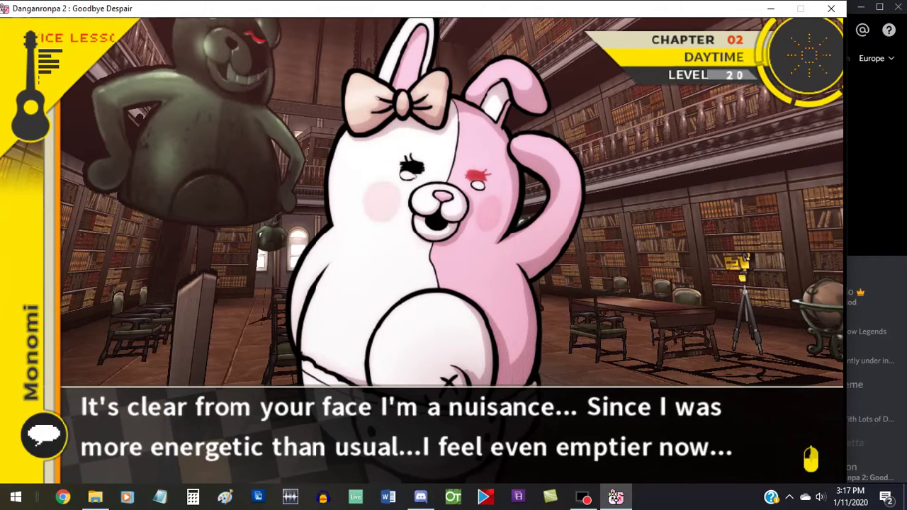
Advance Monomi's library dialogue one line and switch to the Discord group call.
{"action": "left_click", "coordinate": [420, 496]}
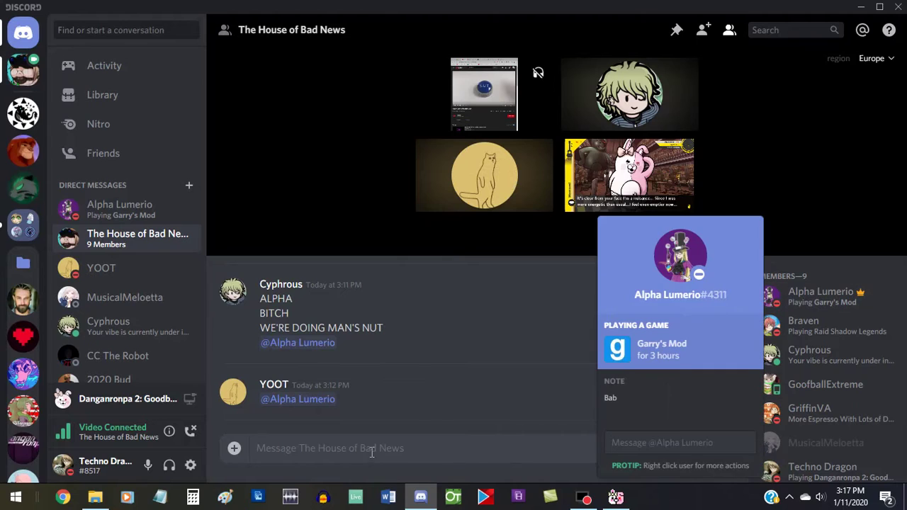
{"action": "type", "text": "Tu"}
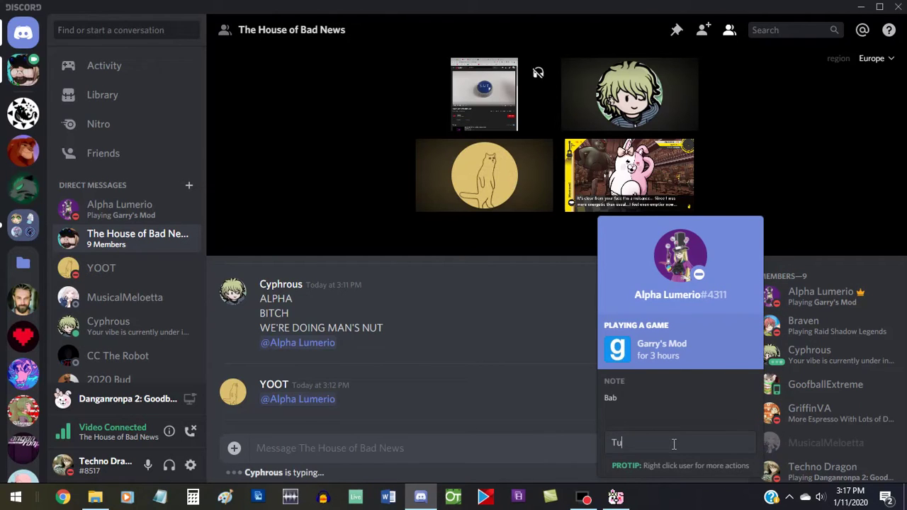
{"action": "type", "text": "rn off the nut"}
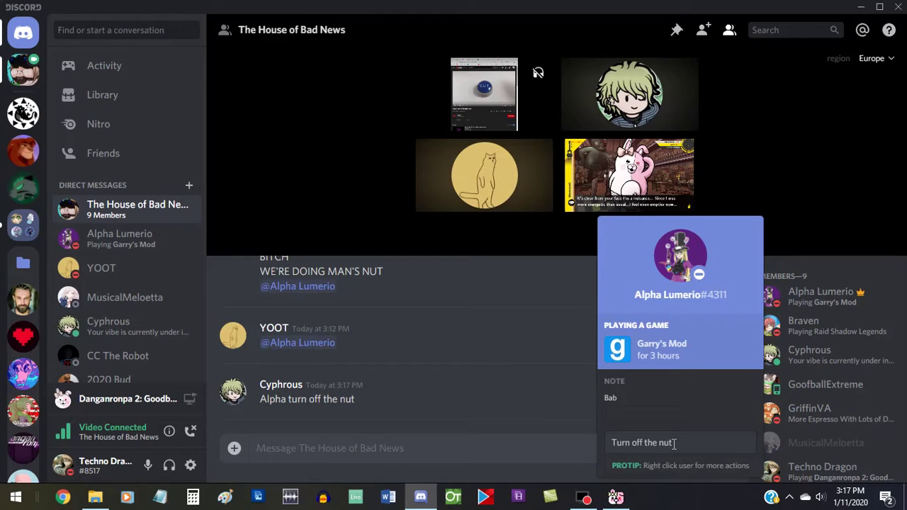
DM Alpha Lumerio 'Turn off the nut' and 'Thanks', then return to The House of Bad News.
{"action": "key", "text": "Return"}
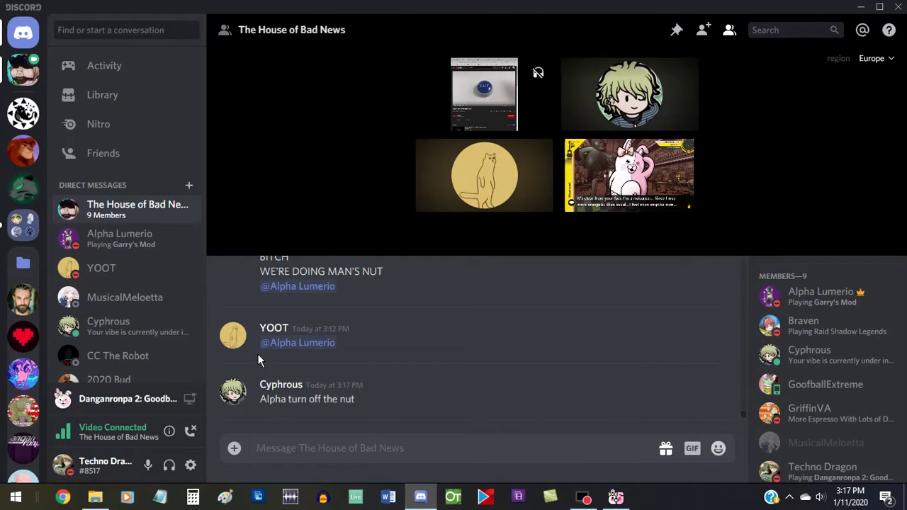
{"action": "left_click", "coordinate": [116, 238]}
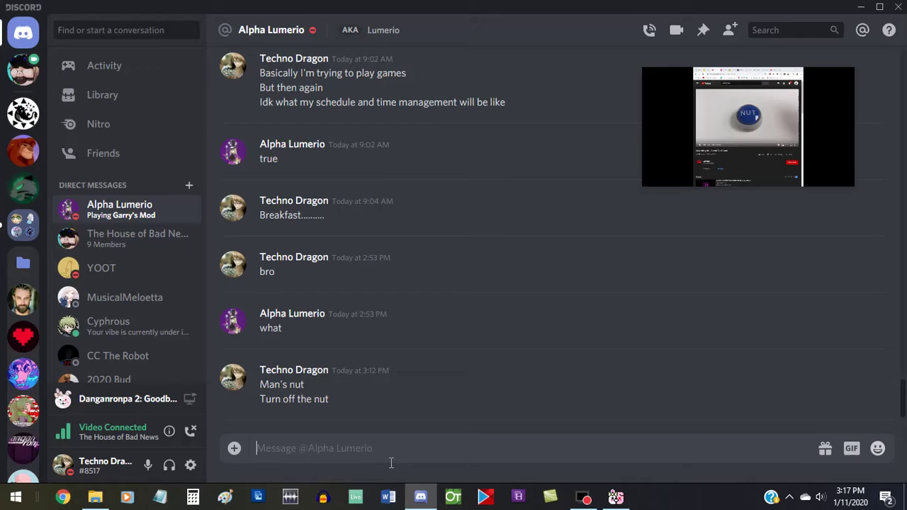
{"action": "type", "text": "Thanks"}
{"action": "key", "text": "Return"}
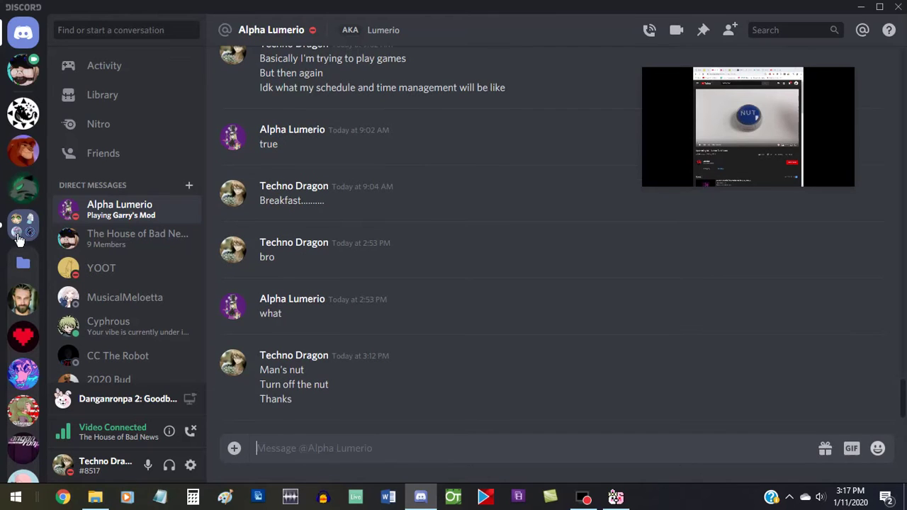
{"action": "left_click", "coordinate": [135, 243]}
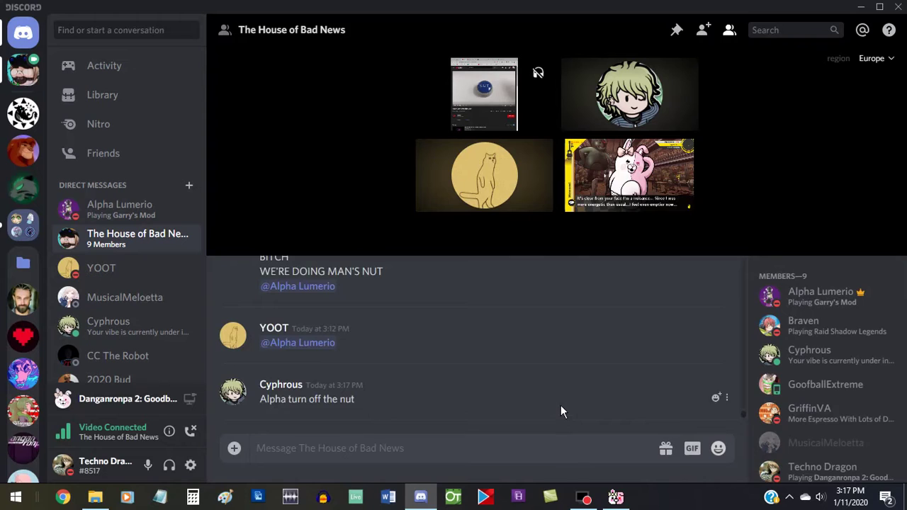
Bring the Danganronpa 2 window back to the front and nudge it slightly left.
{"action": "left_click", "coordinate": [615, 496]}
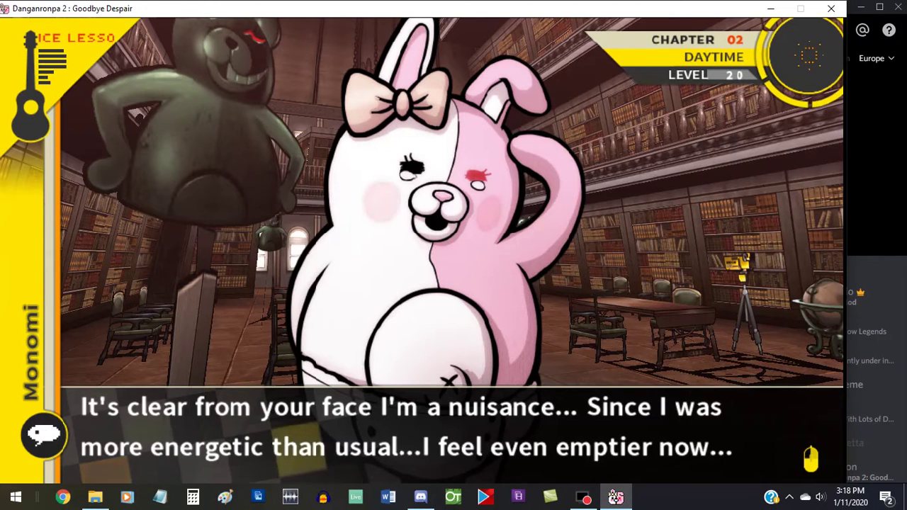
{"action": "key", "text": "super"}
{"action": "left_click", "coordinate": [333, 6]}
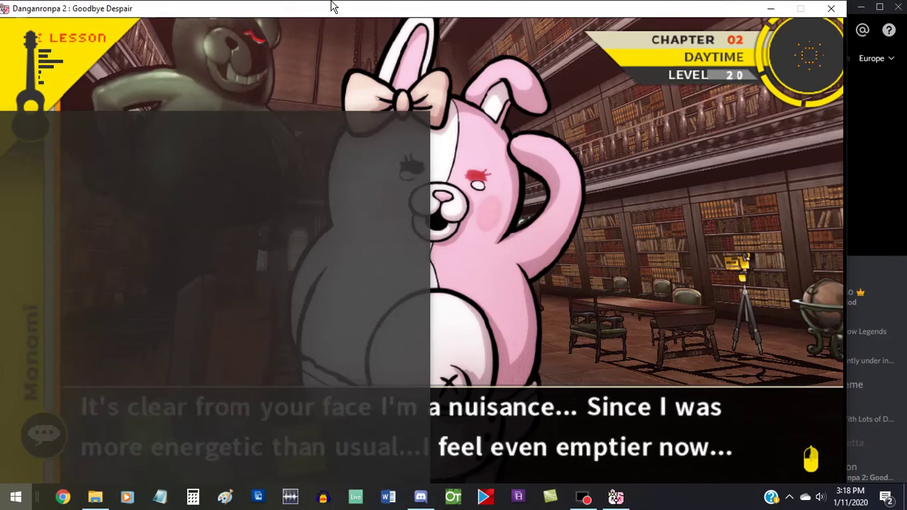
{"action": "left_click_drag", "start_coordinate": [333, 6], "coordinate": [327, 7]}
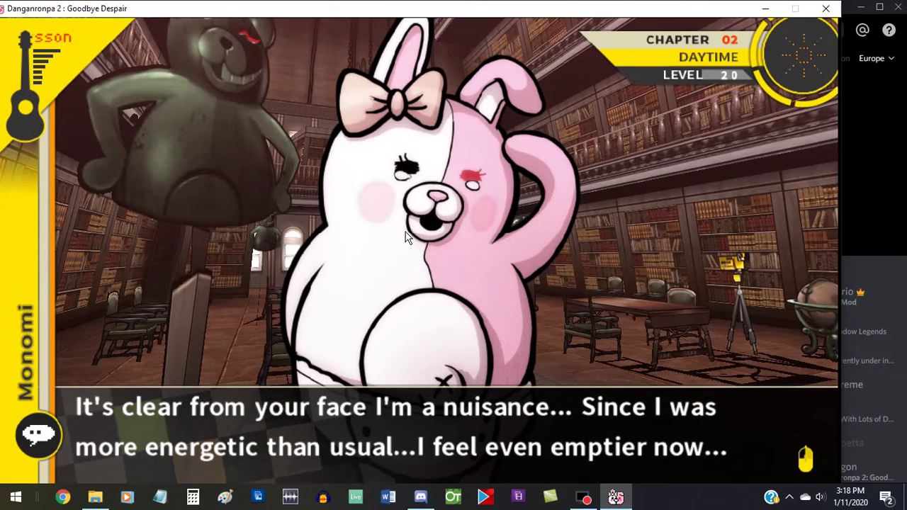
Step through the Monomi, Hajime and Sonia library lines until Sonia offers the guidebook.
{"action": "key", "text": "Return"}
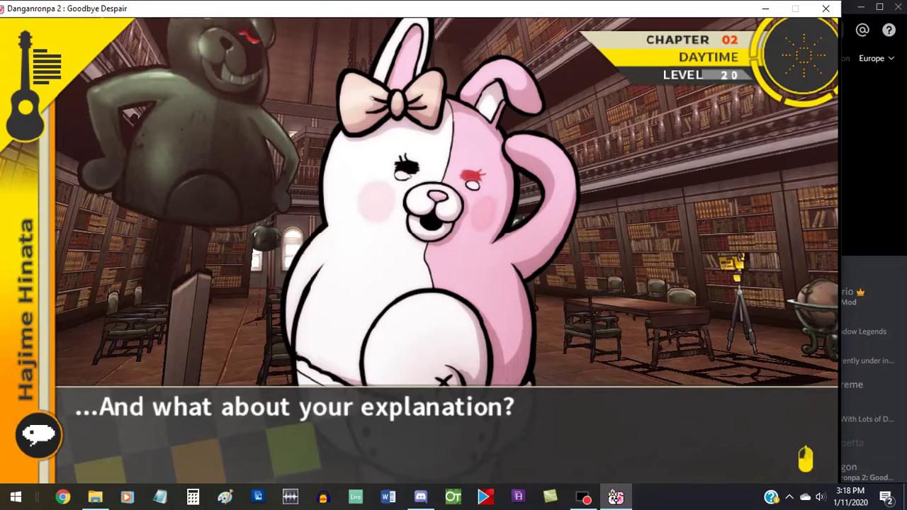
{"action": "key", "text": "Return"}
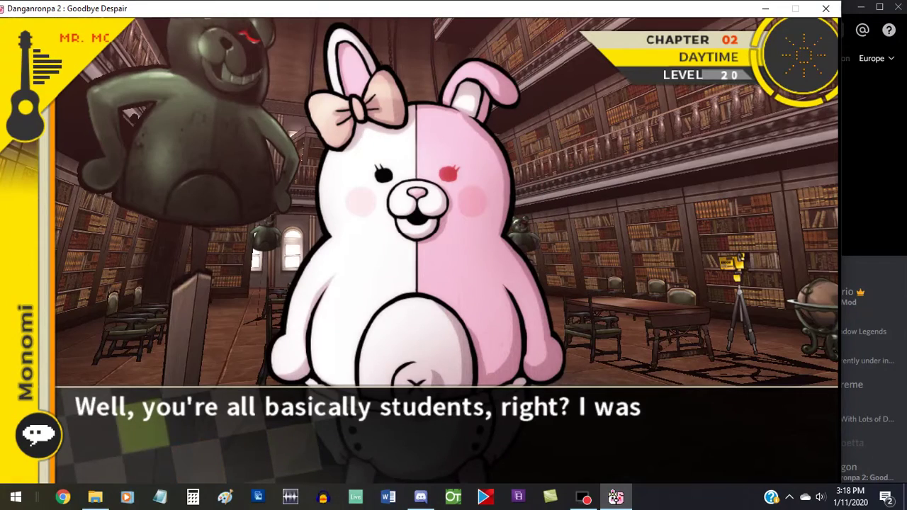
{"action": "key", "text": "Return"}
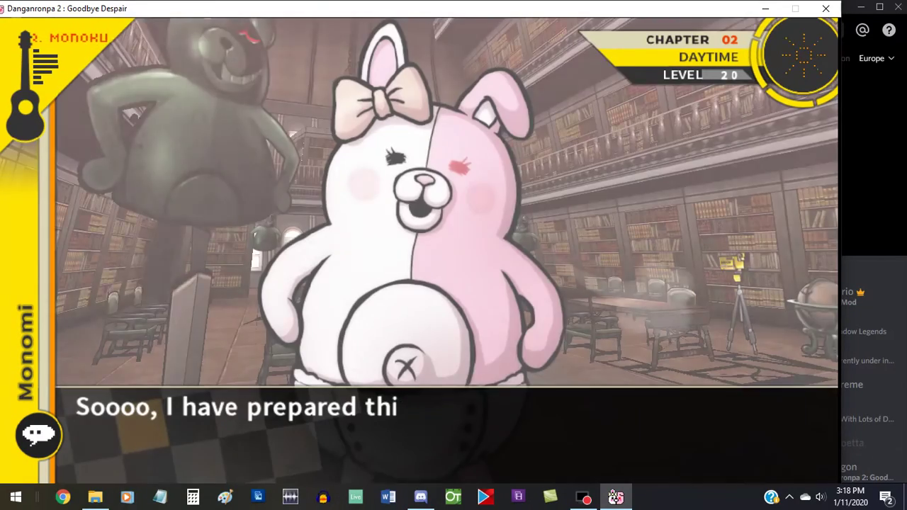
{"action": "key", "text": "Return"}
{"action": "key", "text": "Return"}
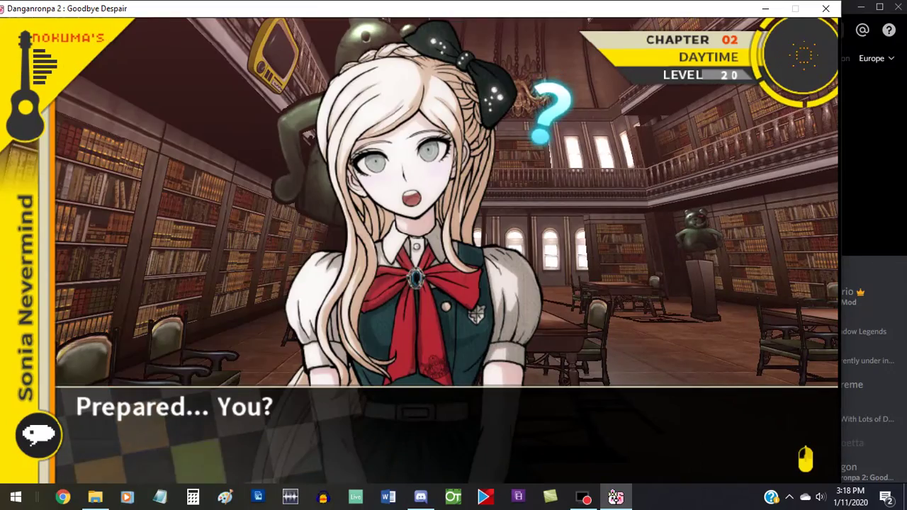
{"action": "key", "text": "Return"}
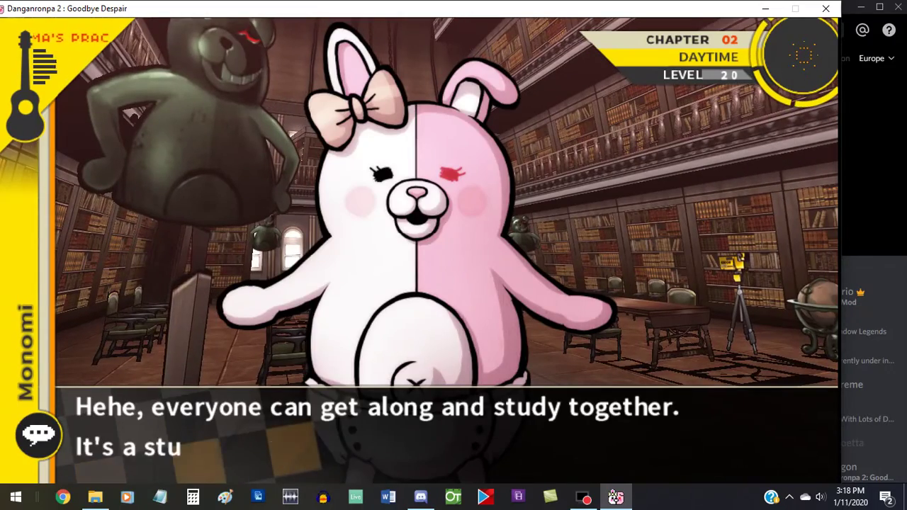
{"action": "key", "text": "Return"}
{"action": "key", "text": "Return"}
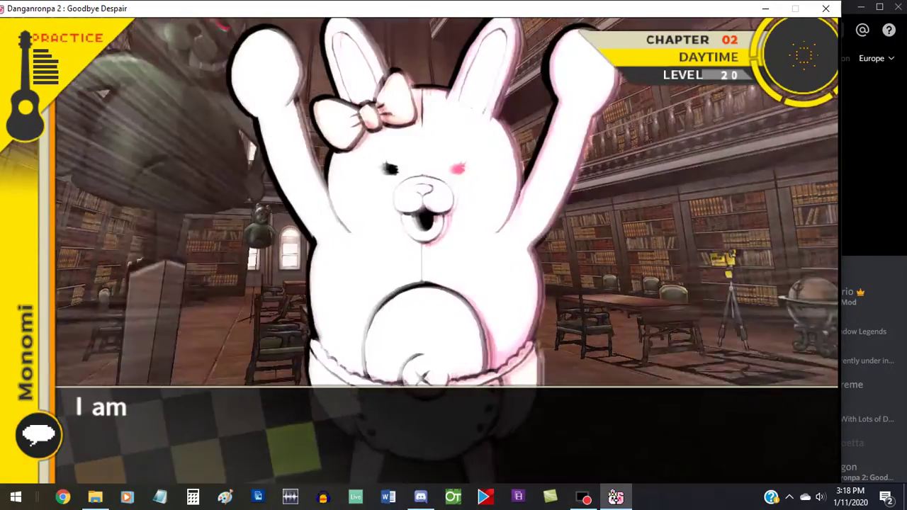
{"action": "key", "text": "Return"}
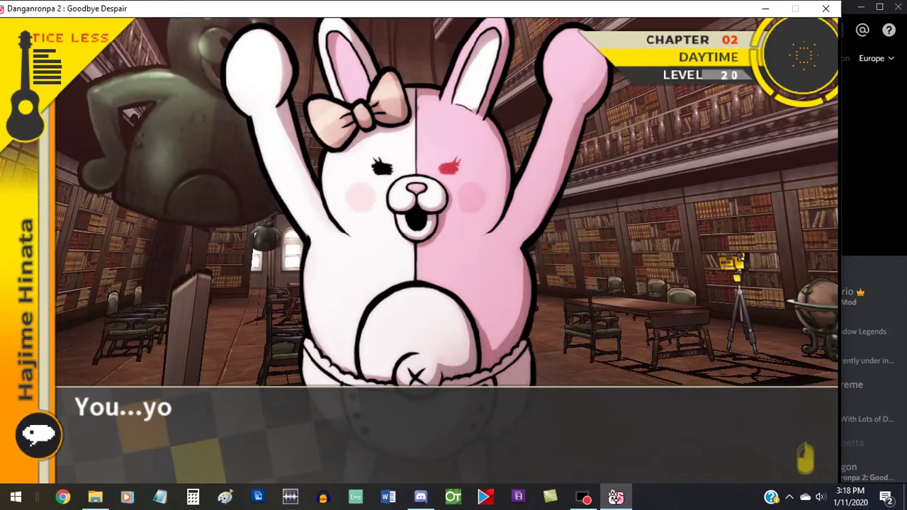
{"action": "key", "text": "Return"}
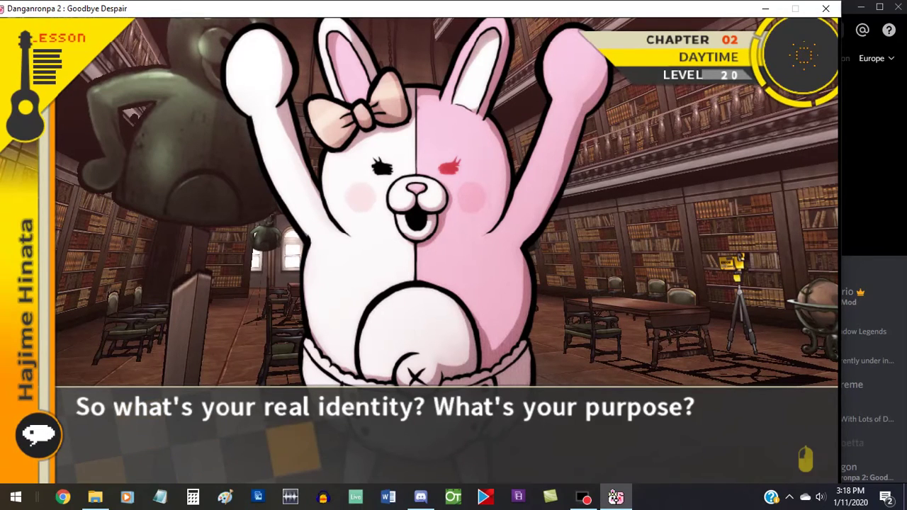
{"action": "key", "text": "Return"}
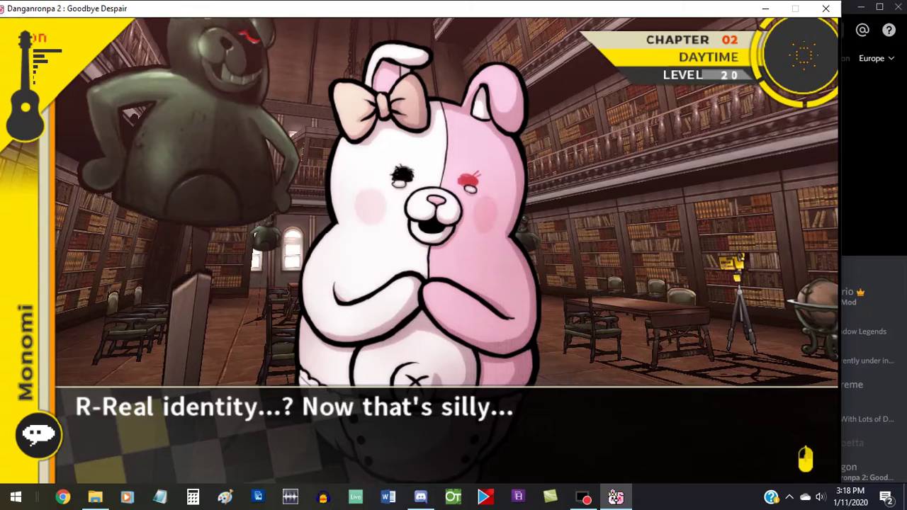
{"action": "key", "text": "Return"}
{"action": "key", "text": "Return"}
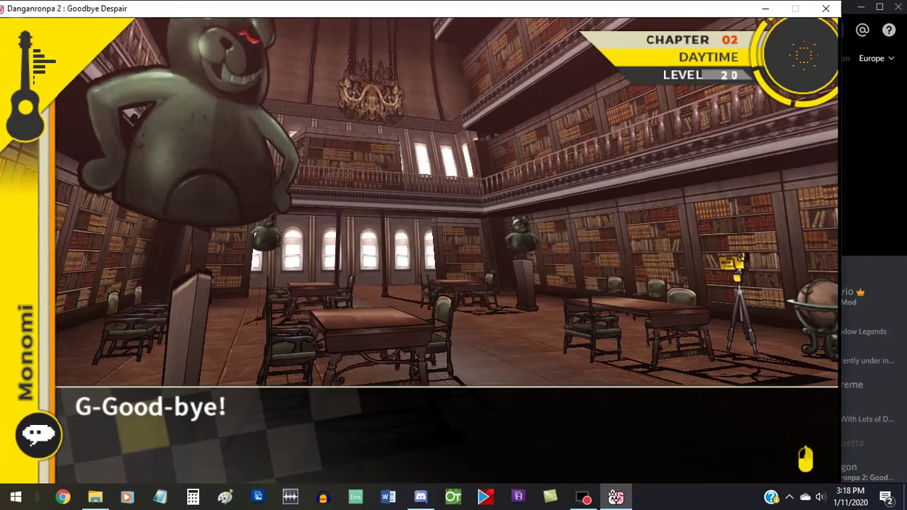
{"action": "key", "text": "Return"}
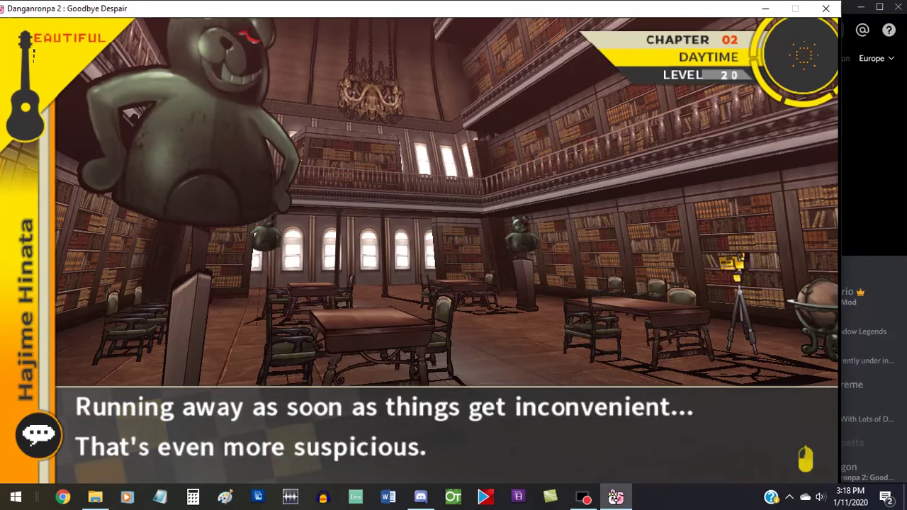
{"action": "key", "text": "Return"}
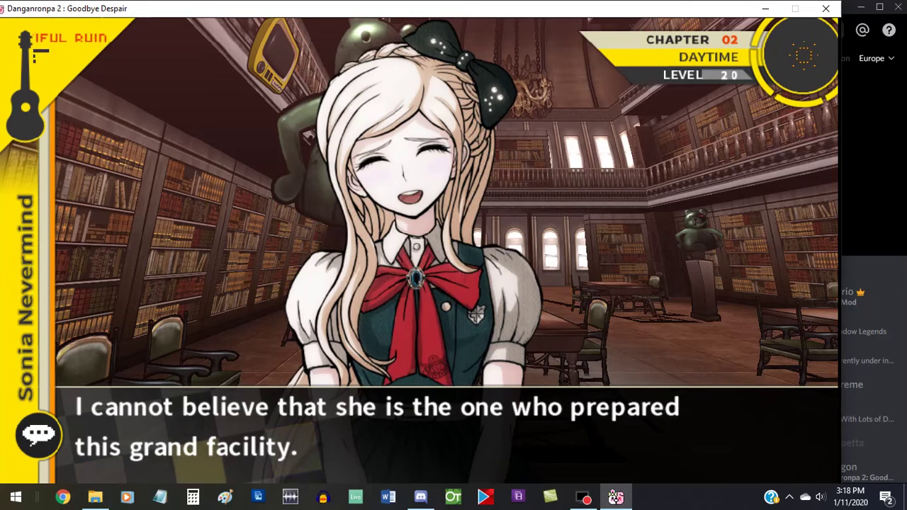
{"action": "key", "text": "Return"}
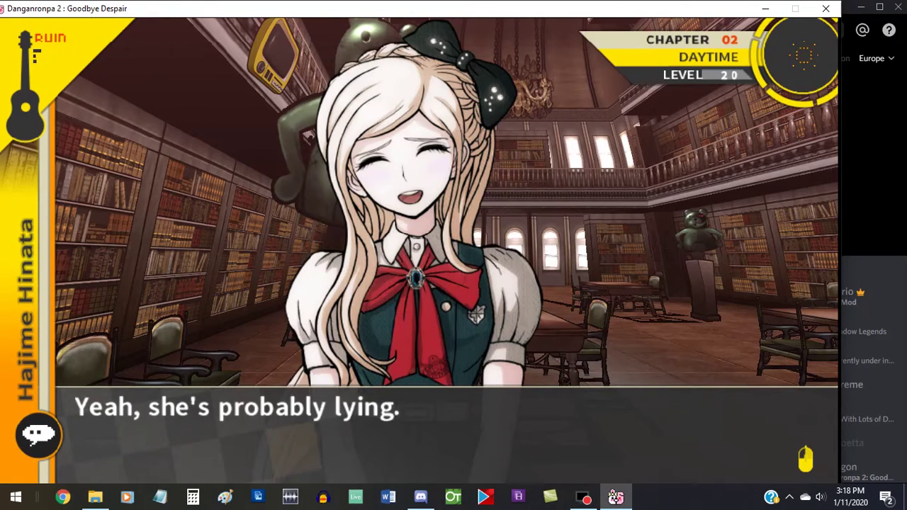
{"action": "key", "text": "Return"}
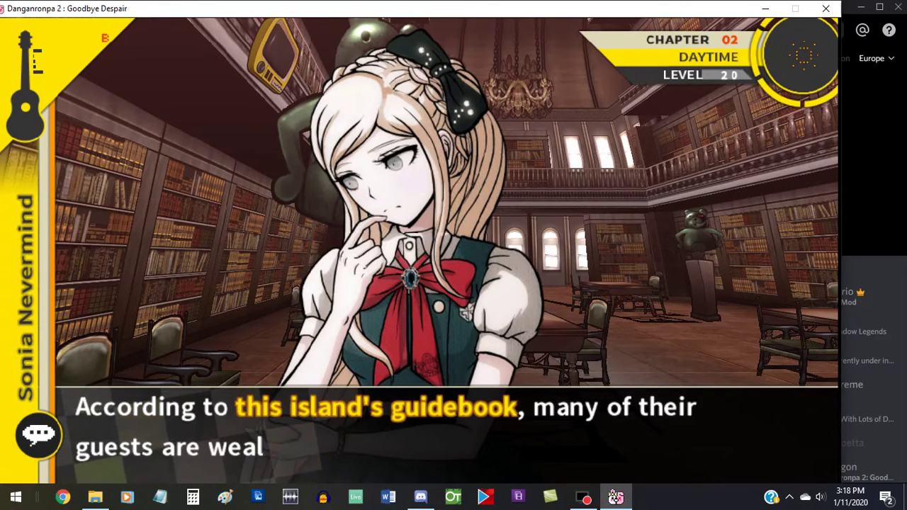
{"action": "key", "text": "Return"}
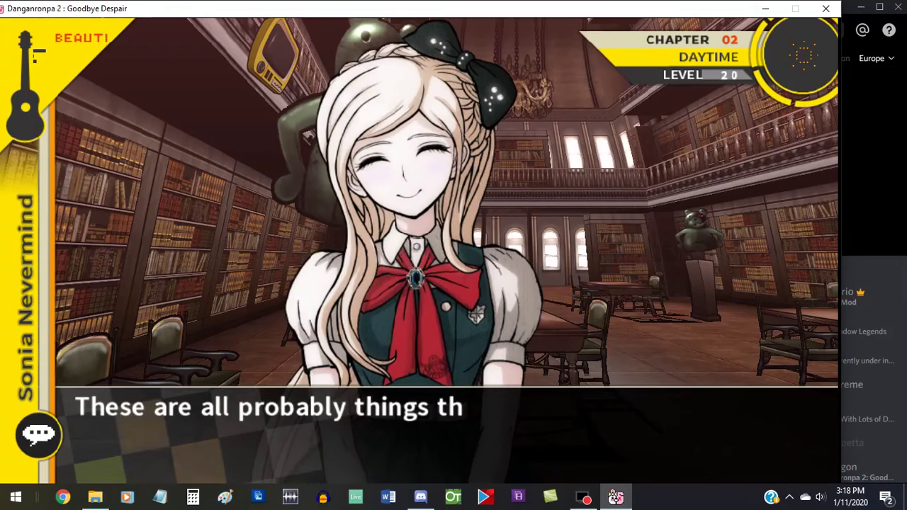
{"action": "key", "text": "Return"}
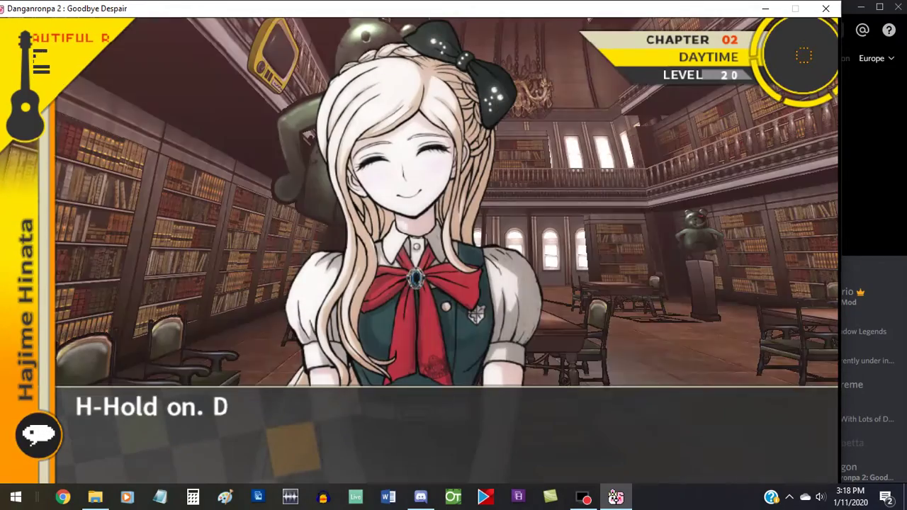
{"action": "key", "text": "Return"}
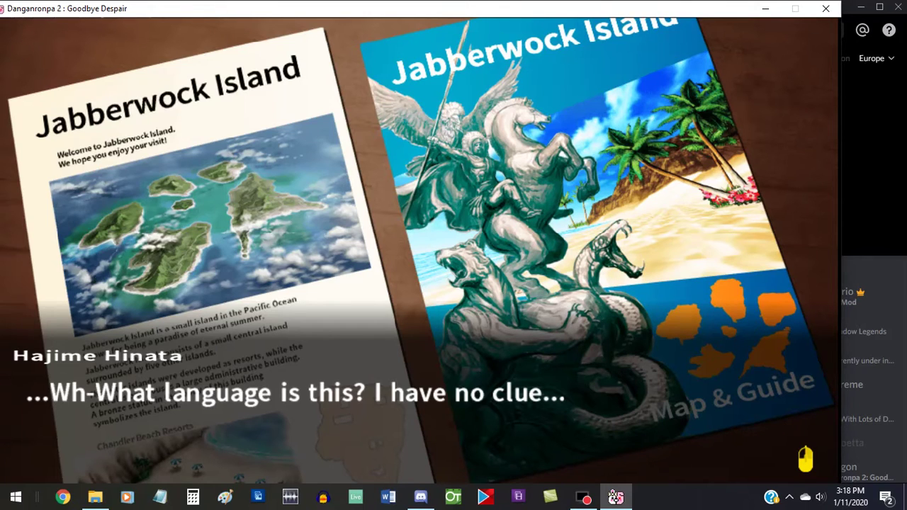
{"action": "left_click", "coordinate": [420, 497]}
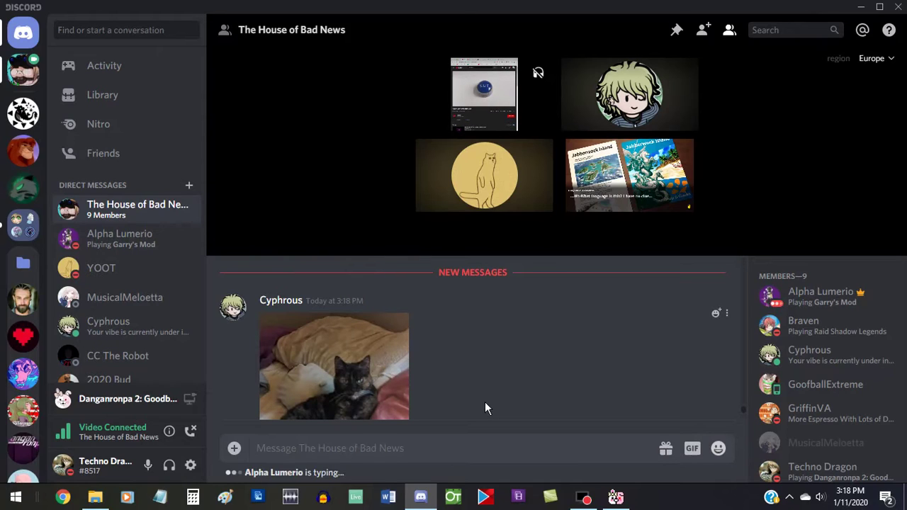
{"action": "scroll", "coordinate": [480, 388], "scroll_direction": "down", "scroll_amount": 3}
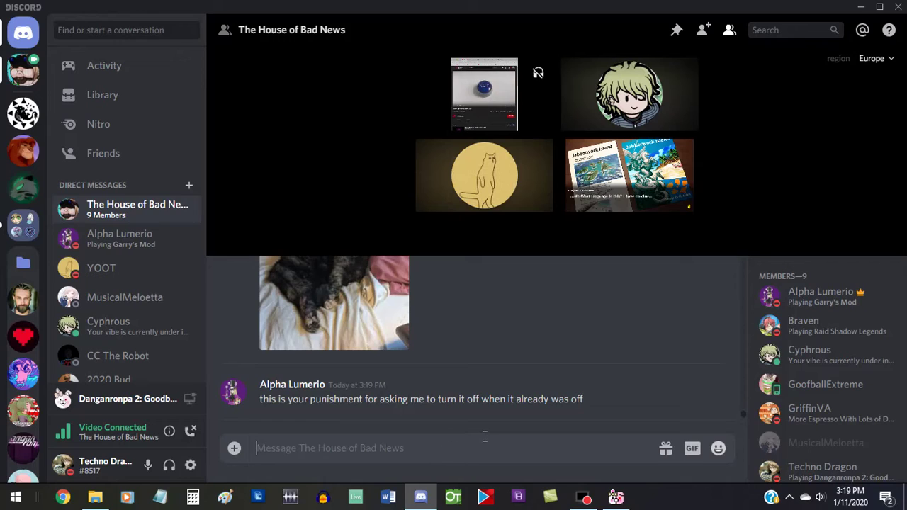
{"action": "type", "text": "I MEANT"}
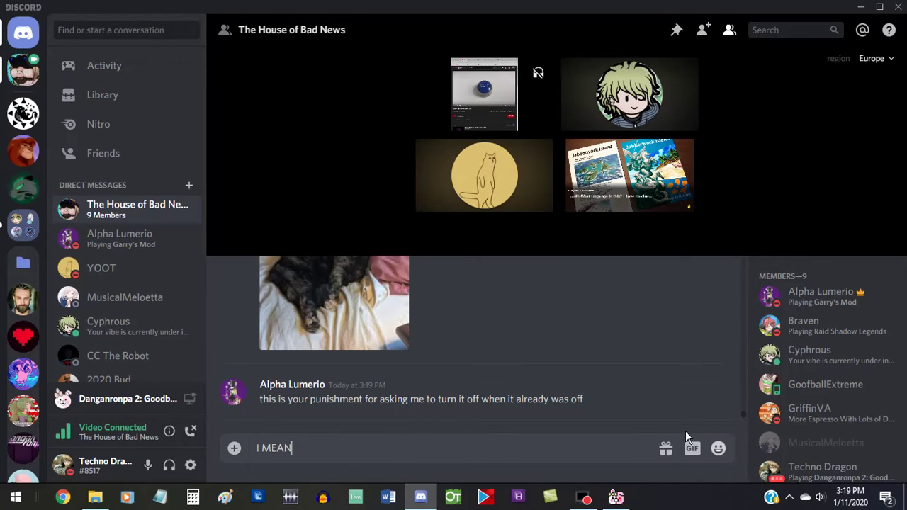
{"action": "key", "text": "BackSpace"}
{"action": "key", "text": "BackSpace"}
{"action": "key", "text": "BackSpace"}
{"action": "key", "text": "BackSpace"}
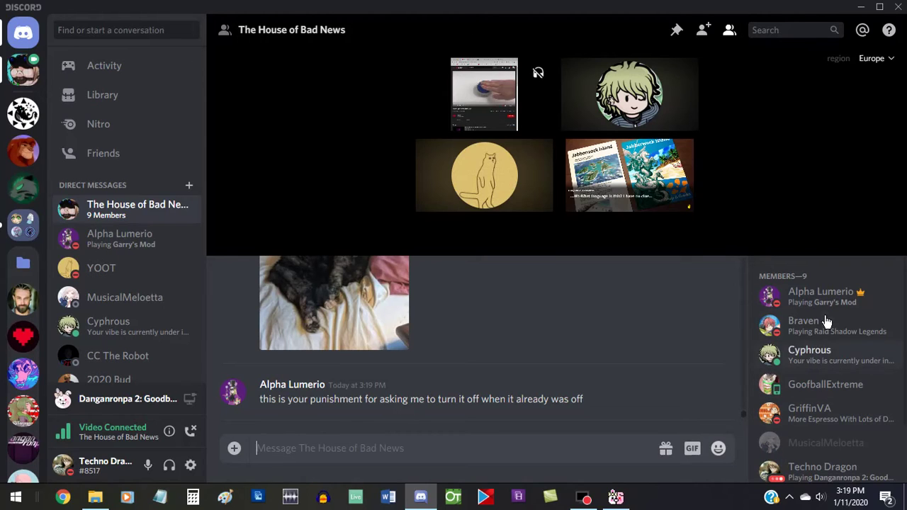
{"action": "left_click", "coordinate": [822, 298]}
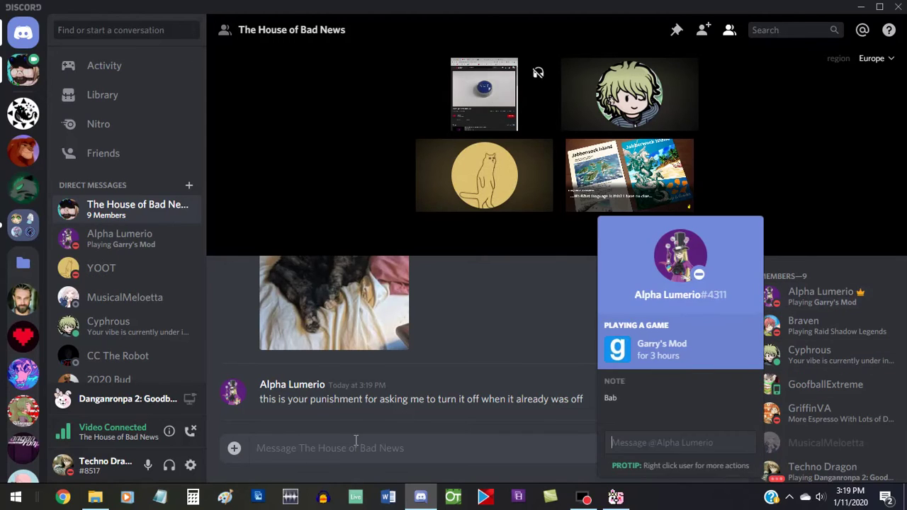
{"action": "left_click", "coordinate": [665, 443]}
{"action": "type", "text": "I MEANT YO"}
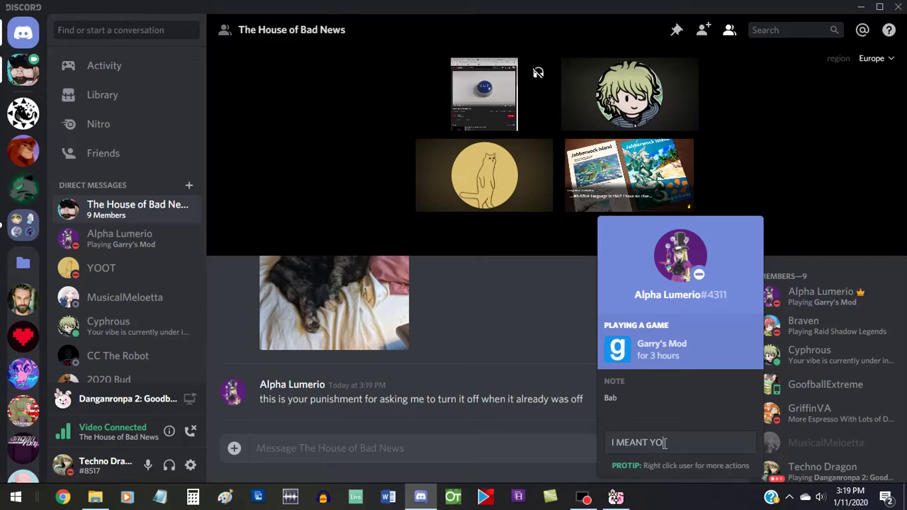
{"action": "type", "text": "UR SCREENSHARE"}
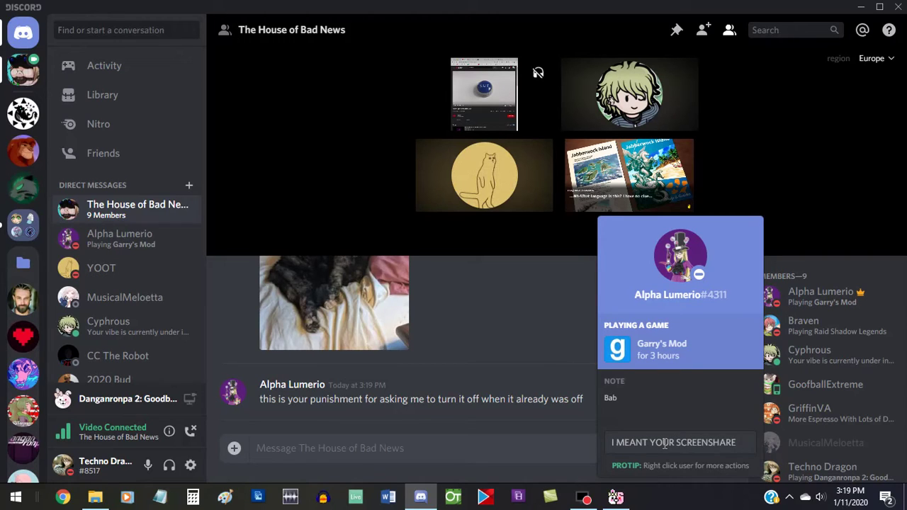
{"action": "key", "text": "Return"}
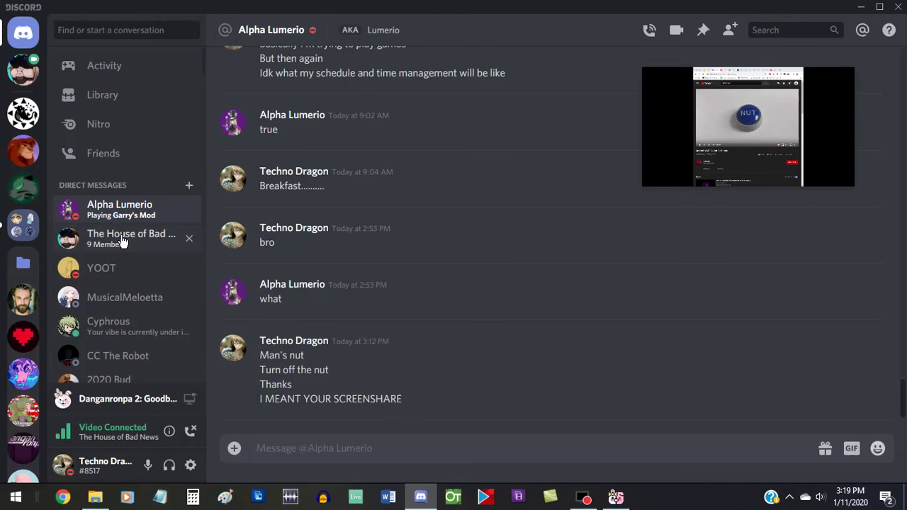
{"action": "left_click", "coordinate": [123, 241]}
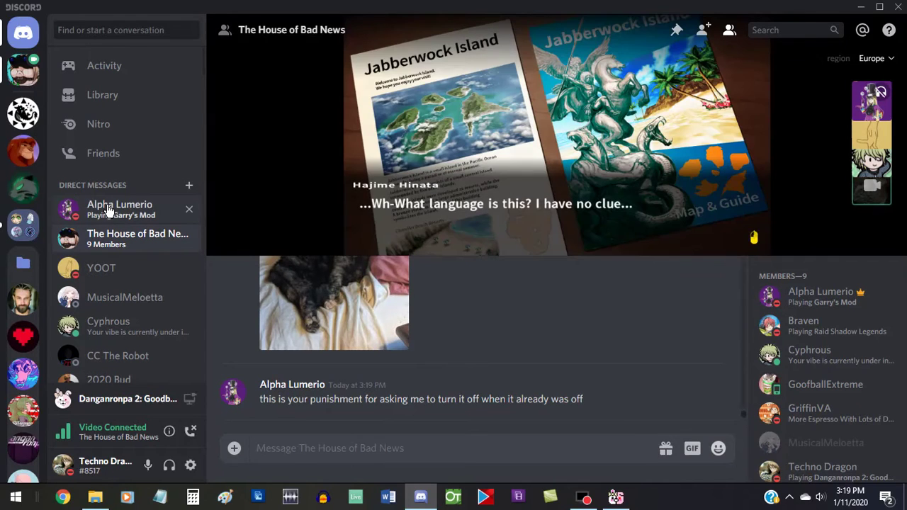
{"action": "mouse_move", "coordinate": [119, 209]}
{"action": "key", "text": "alt+Up"}
{"action": "type", "text": "Thank you"}
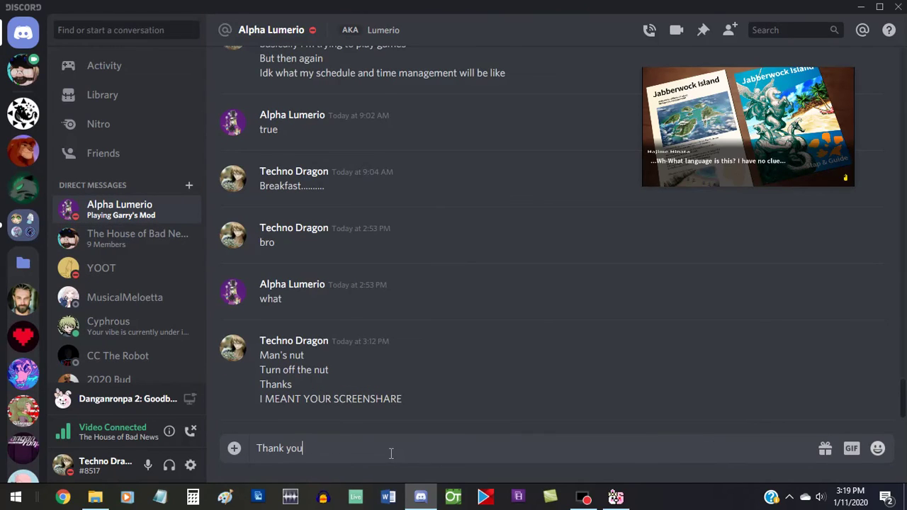
{"action": "key", "text": "Return"}
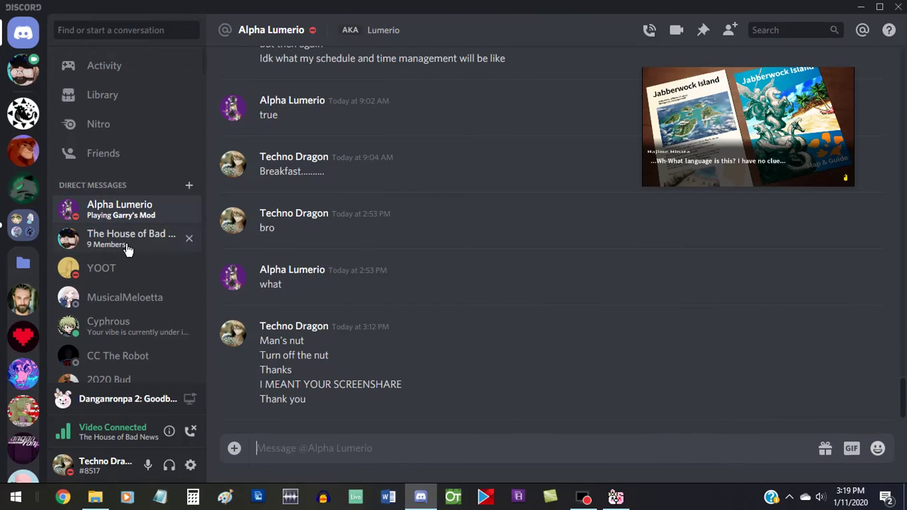
{"action": "left_click", "coordinate": [128, 241]}
{"action": "mouse_move", "coordinate": [615, 498]}
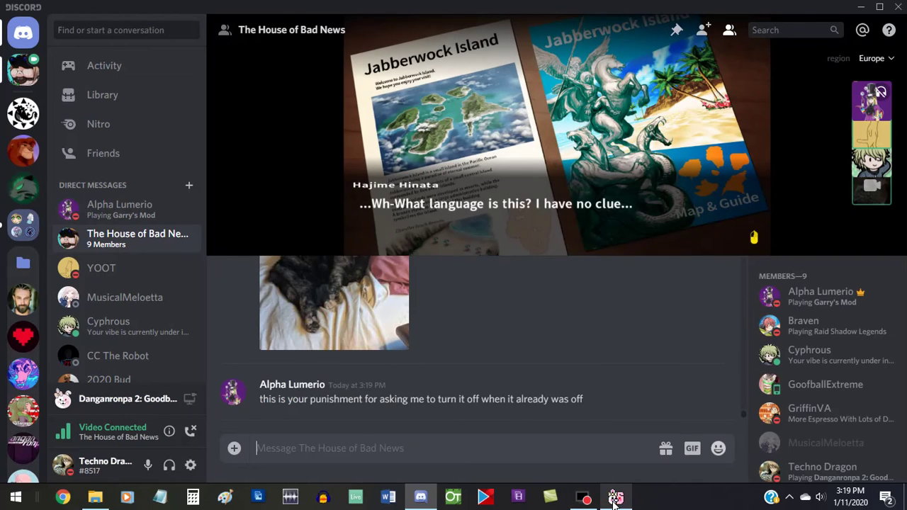
{"action": "left_click", "coordinate": [615, 501]}
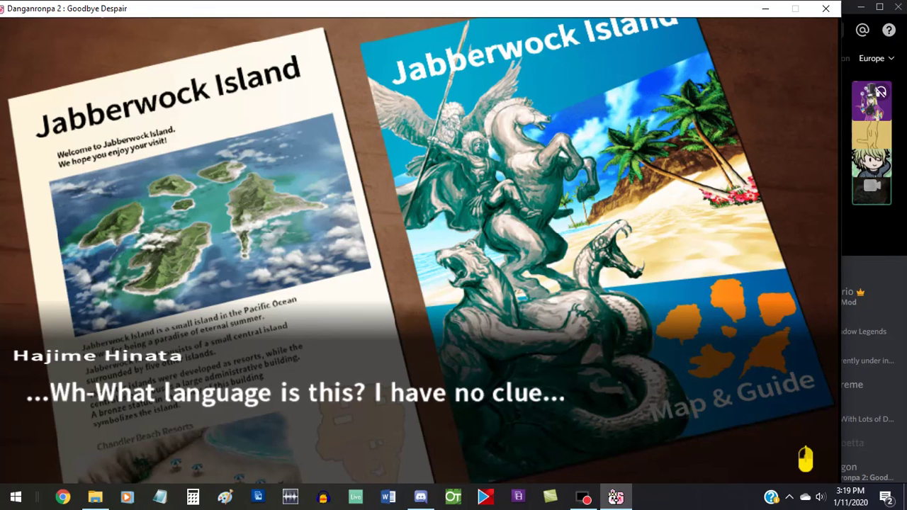